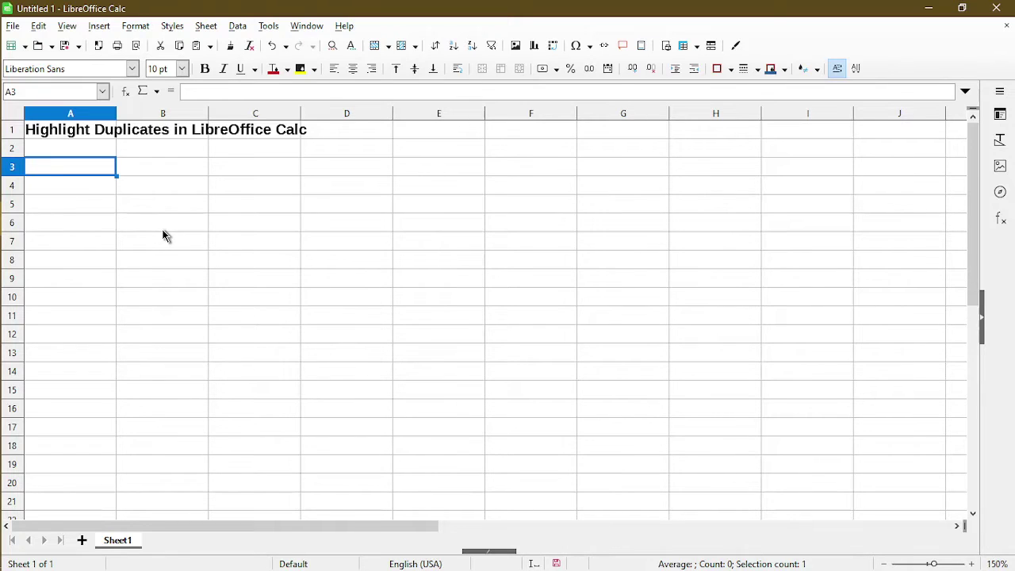
# Enter 1 in A3 and fill the series 1 to 17 down to A19
pyautogui.write('1')
pyautogui.press('Return')
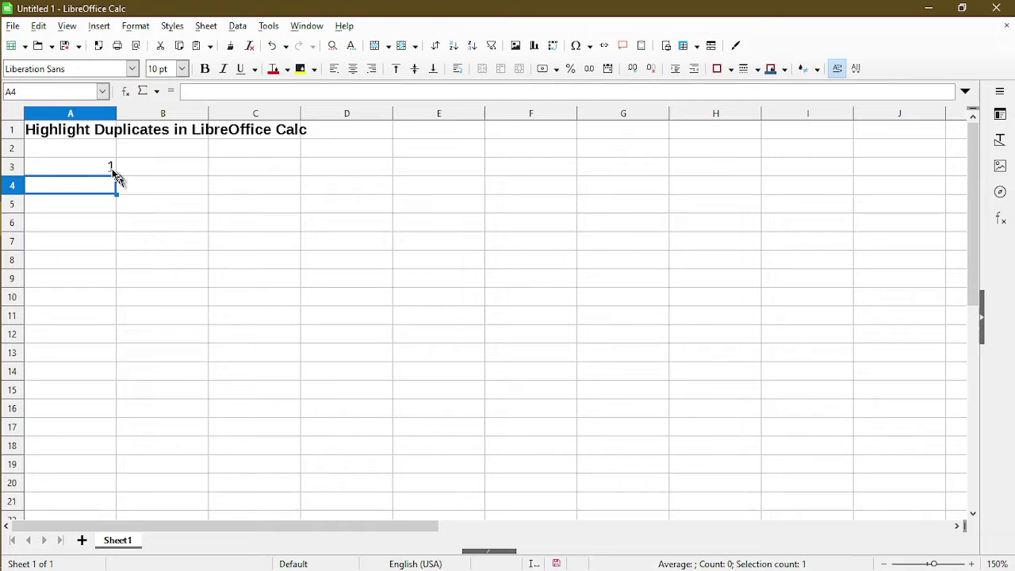
pyautogui.click(111, 169)
pyautogui.moveTo(116, 175); pyautogui.dragTo(107, 473)
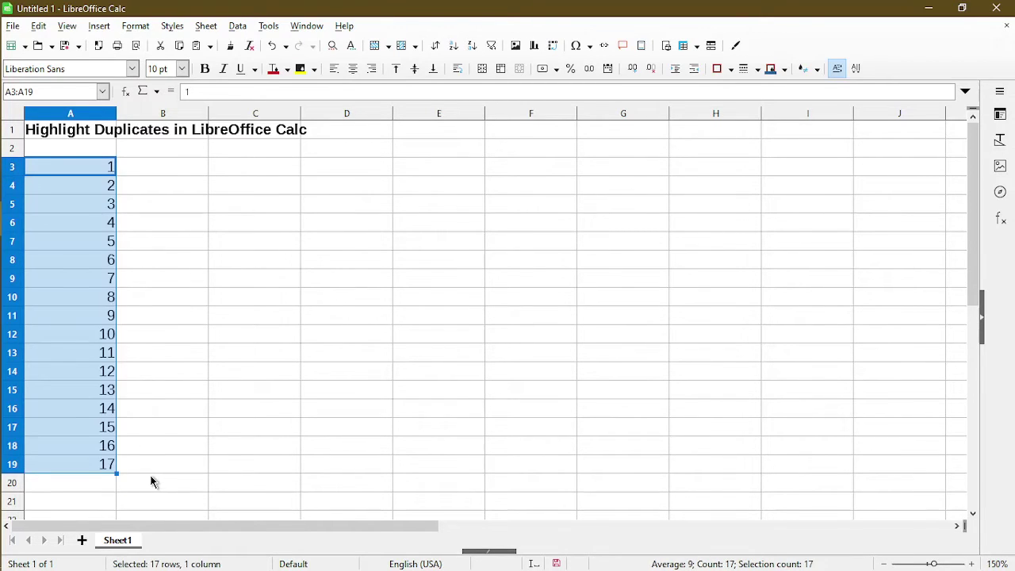
pyautogui.click(144, 429)
pyautogui.click(139, 385)
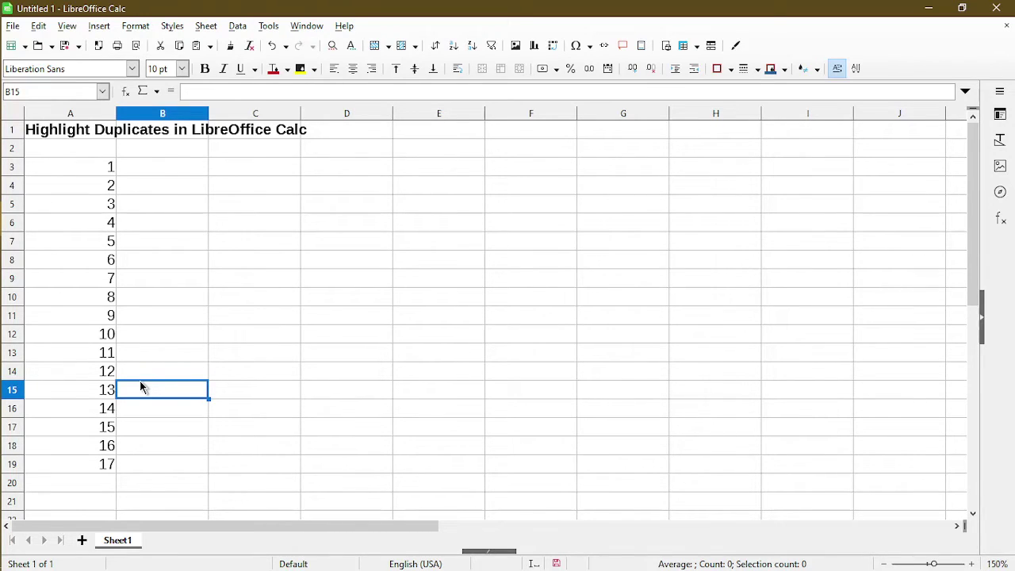
# Change A13 from 11 to 3 so the value 3 appears twice
pyautogui.click(105, 357)
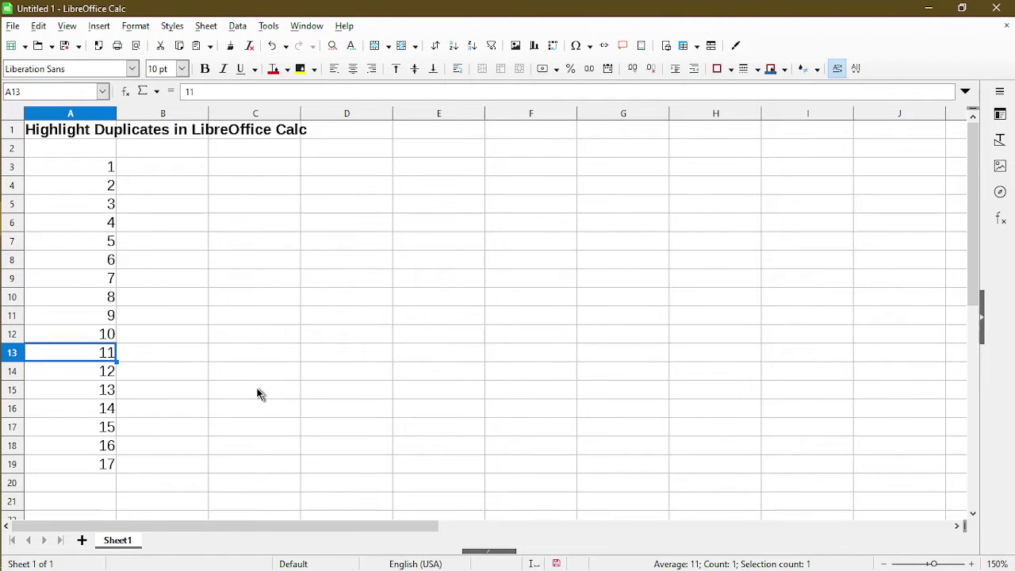
pyautogui.write('3')
pyautogui.press('Return')
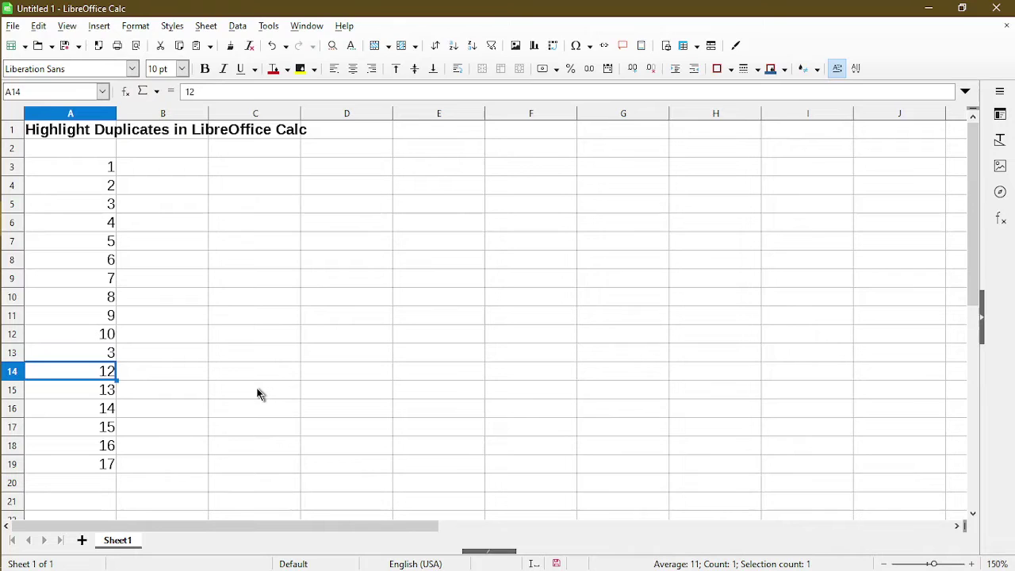
pyautogui.click(104, 170)
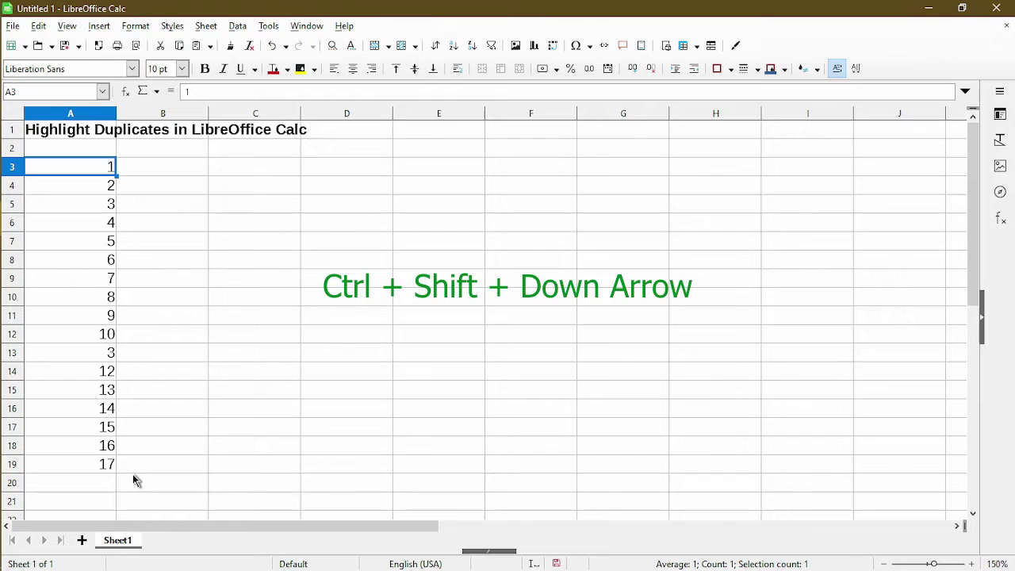
# Extend the selection from A3 down to A19 with Ctrl+Shift+Down
pyautogui.hotkey('ctrl', 'shift', 'Down')
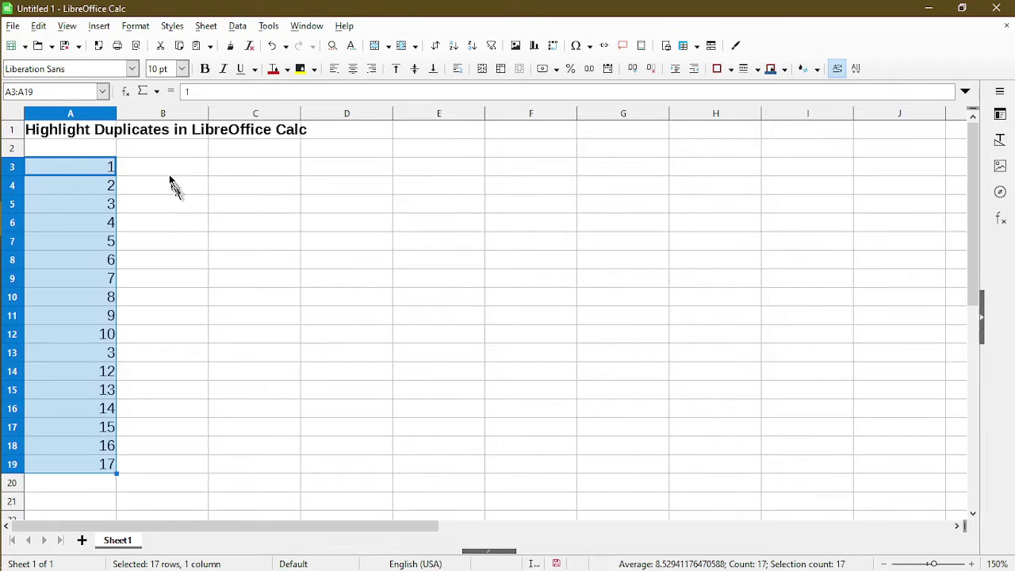
# Open Format > Conditional > Condition for A3:A19 and move the dialog beside the numbers
pyautogui.click(137, 27)
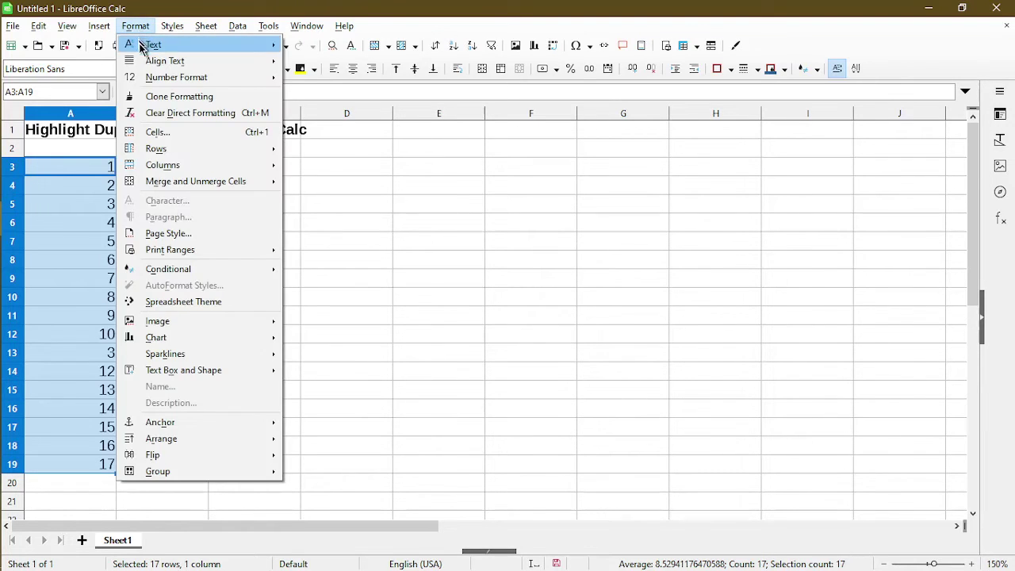
pyautogui.moveTo(262, 270)
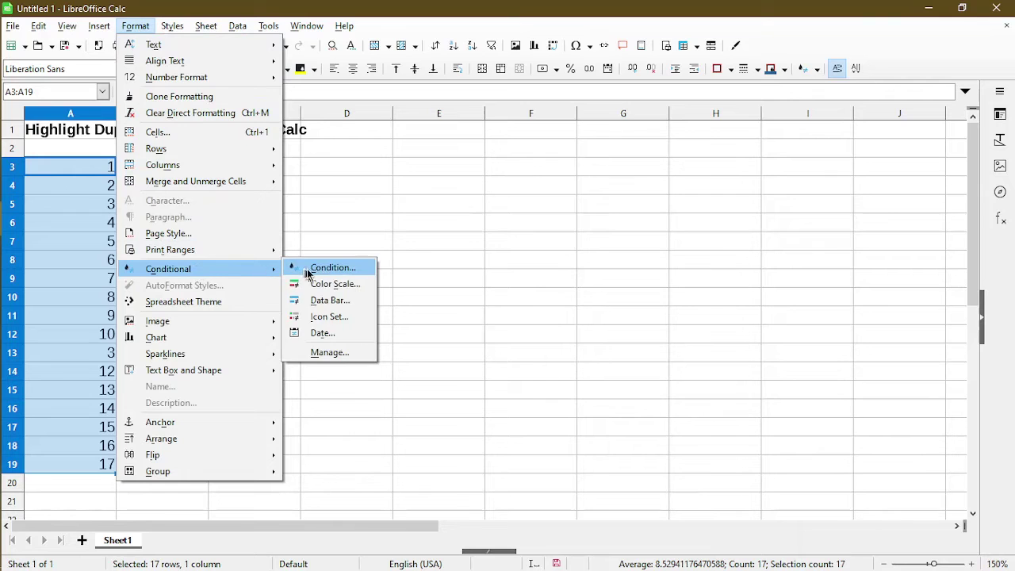
pyautogui.click(334, 269)
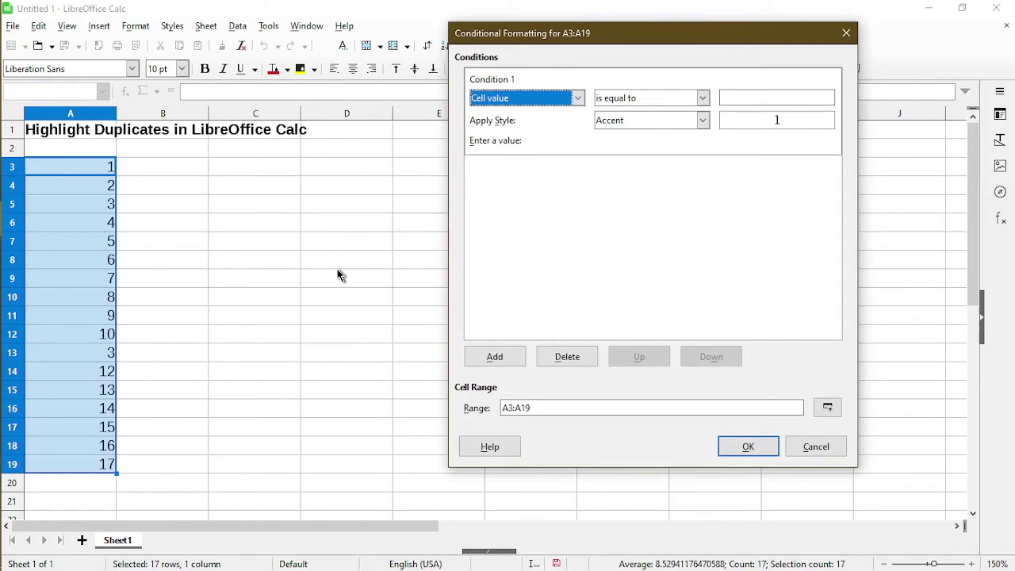
pyautogui.moveTo(542, 36); pyautogui.dragTo(390, 72)
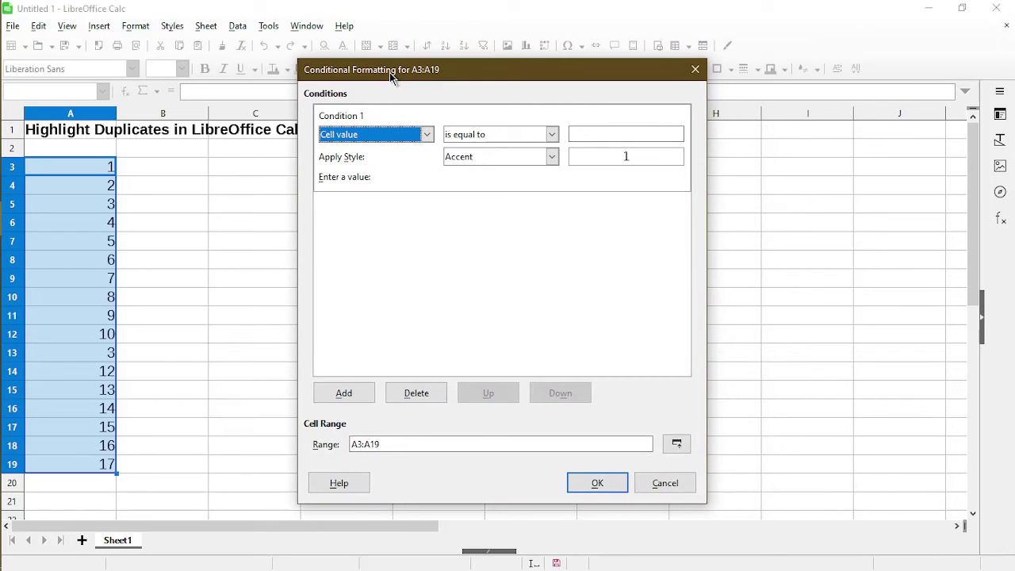
pyautogui.click(427, 137)
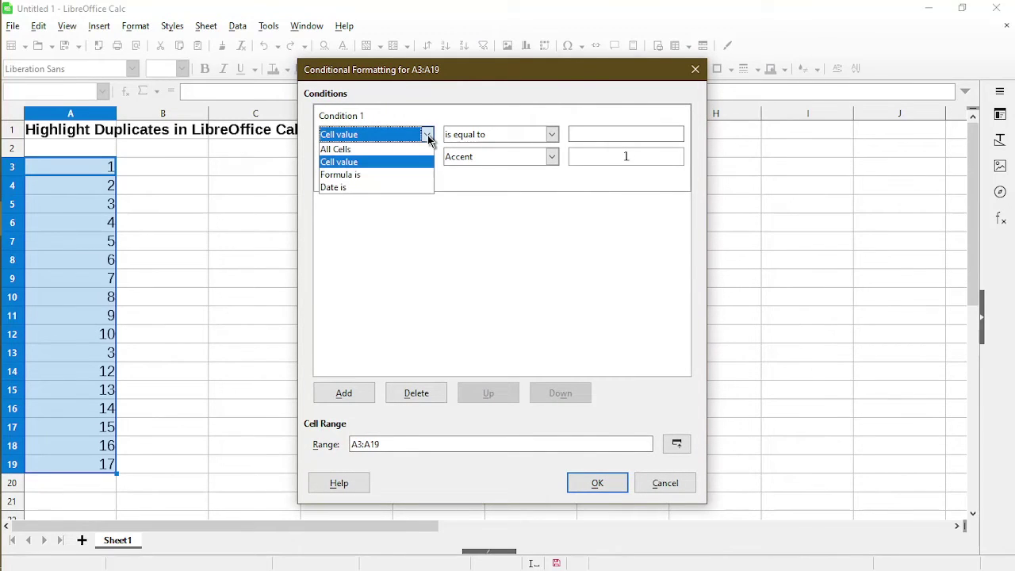
pyautogui.click(553, 141)
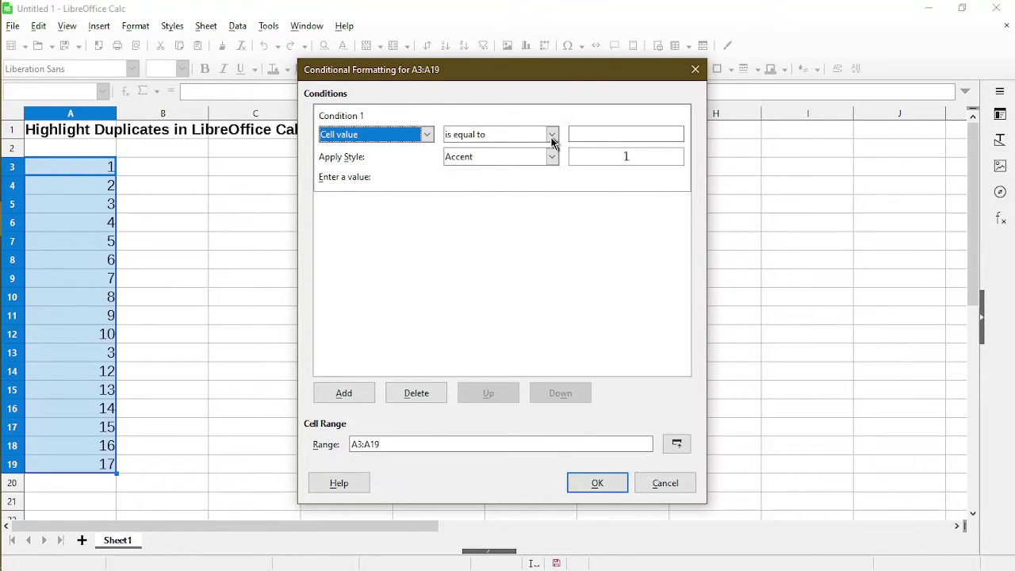
# Set Condition 1 to 'is duplicate' and apply the Bad style
pyautogui.click(553, 140)
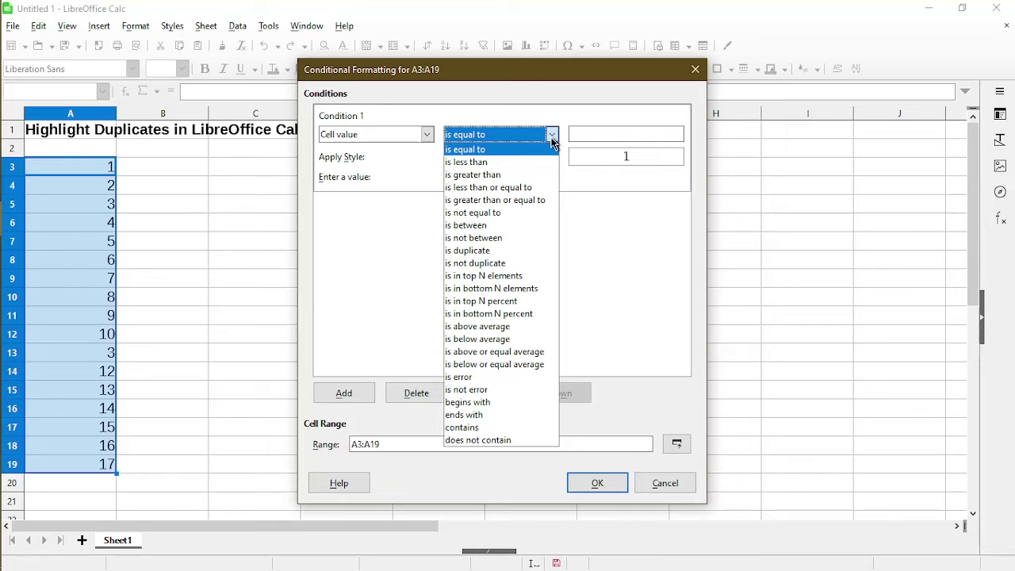
pyautogui.click(531, 250)
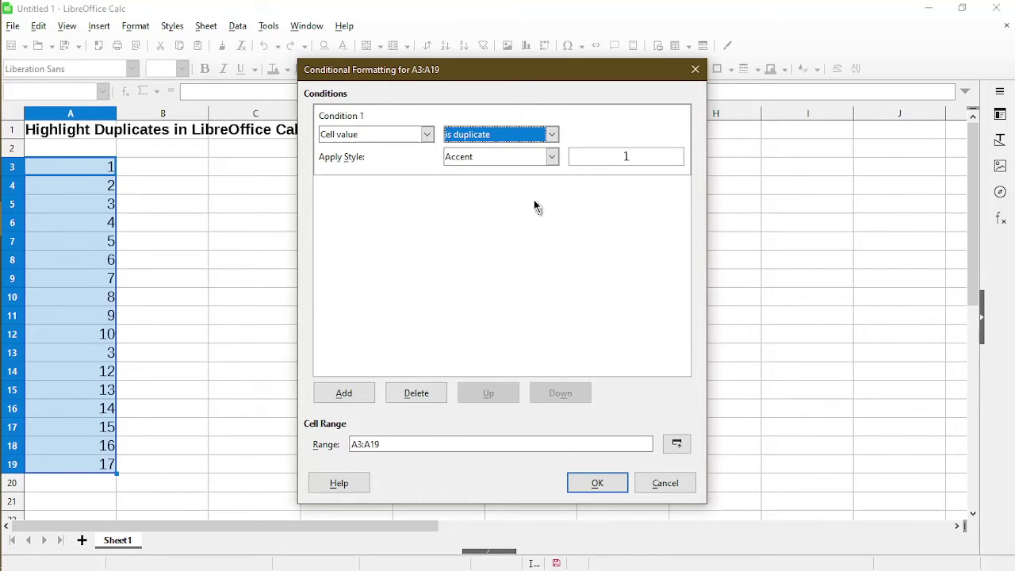
pyautogui.click(552, 158)
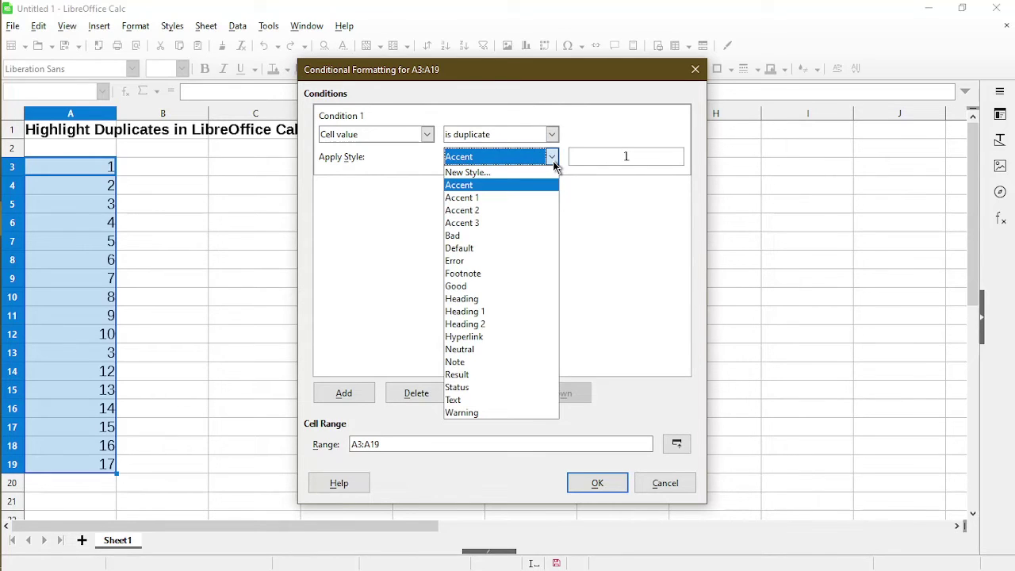
pyautogui.click(536, 237)
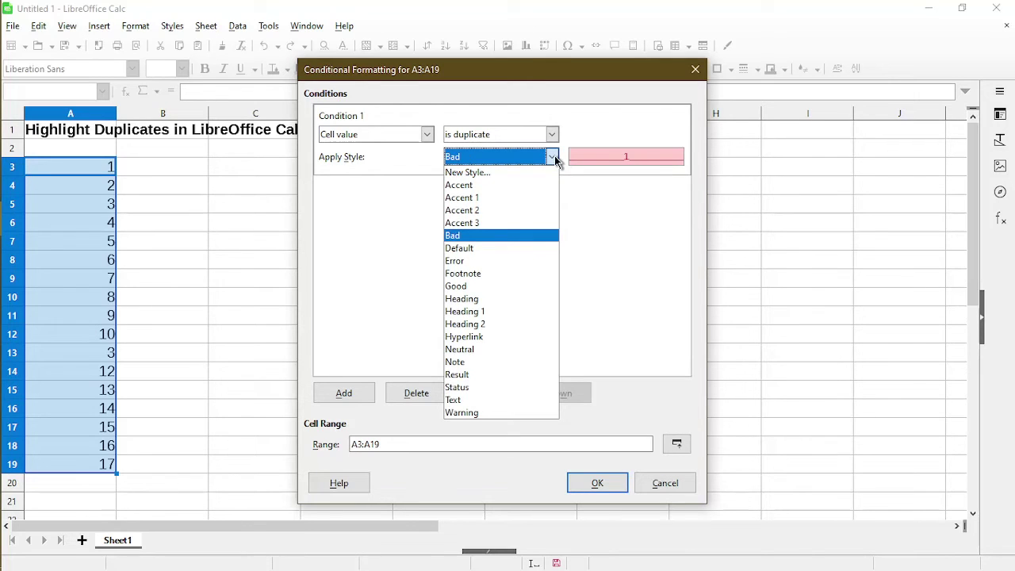
pyautogui.click(544, 412)
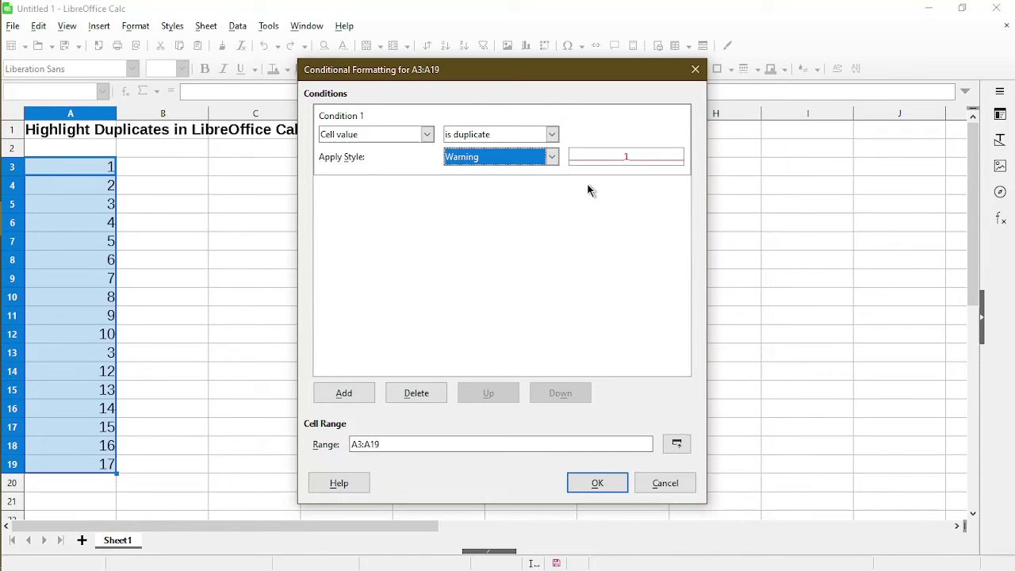
pyautogui.click(552, 156)
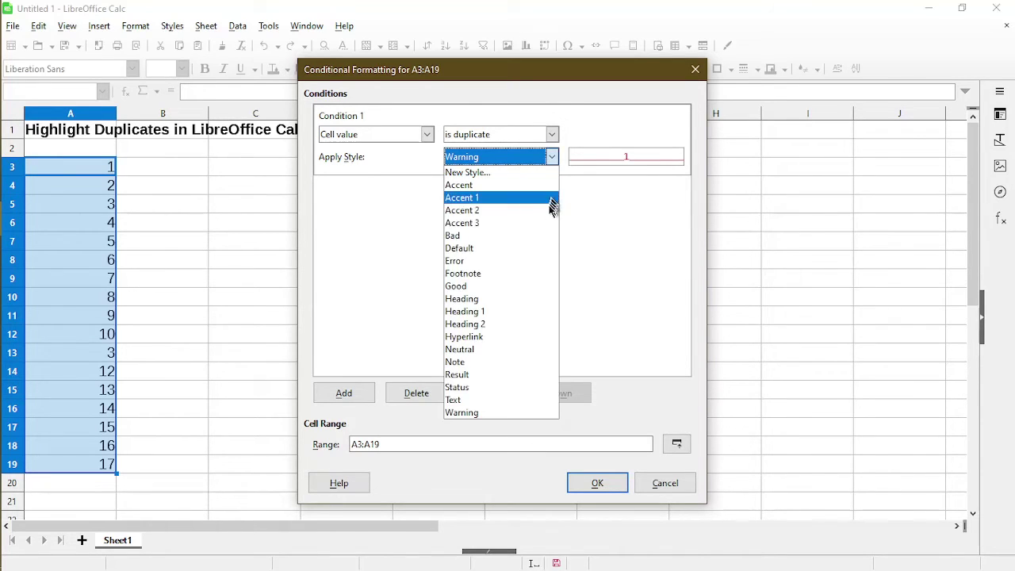
pyautogui.click(537, 239)
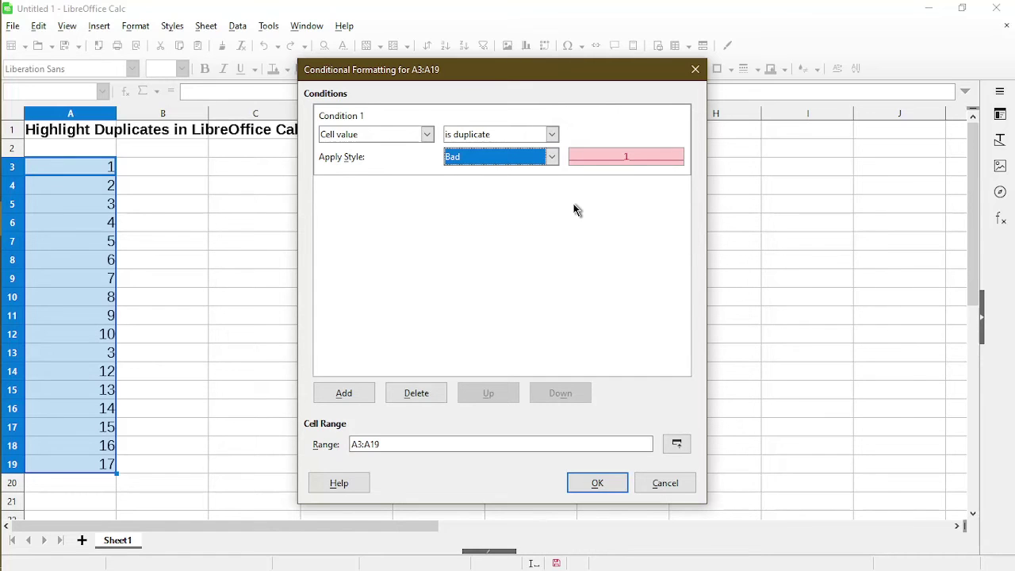
# Confirm the duplicate rule, then change A13 back to 11 so no duplicates remain
pyautogui.click(578, 485)
pyautogui.click(173, 409)
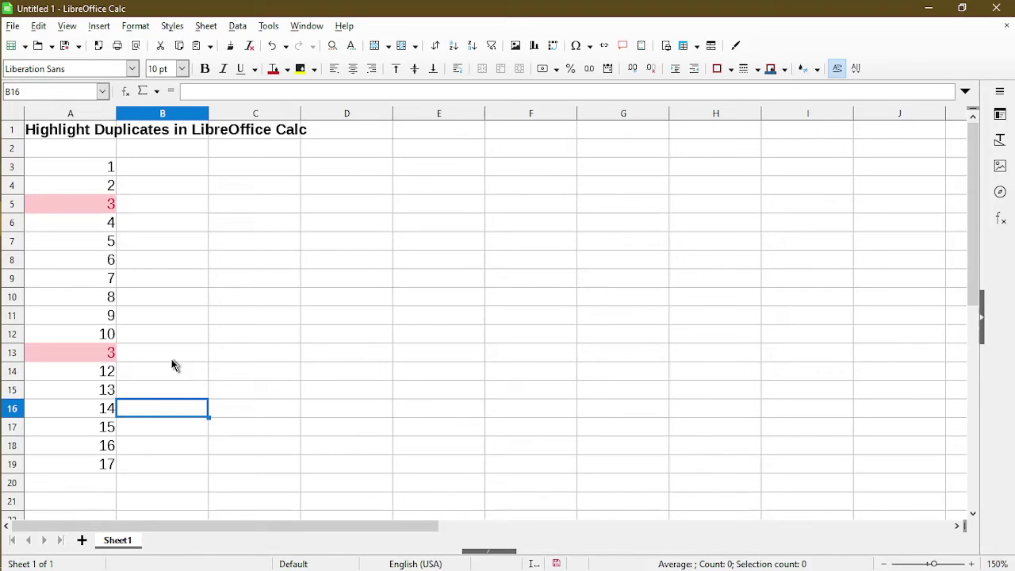
pyautogui.click(95, 355)
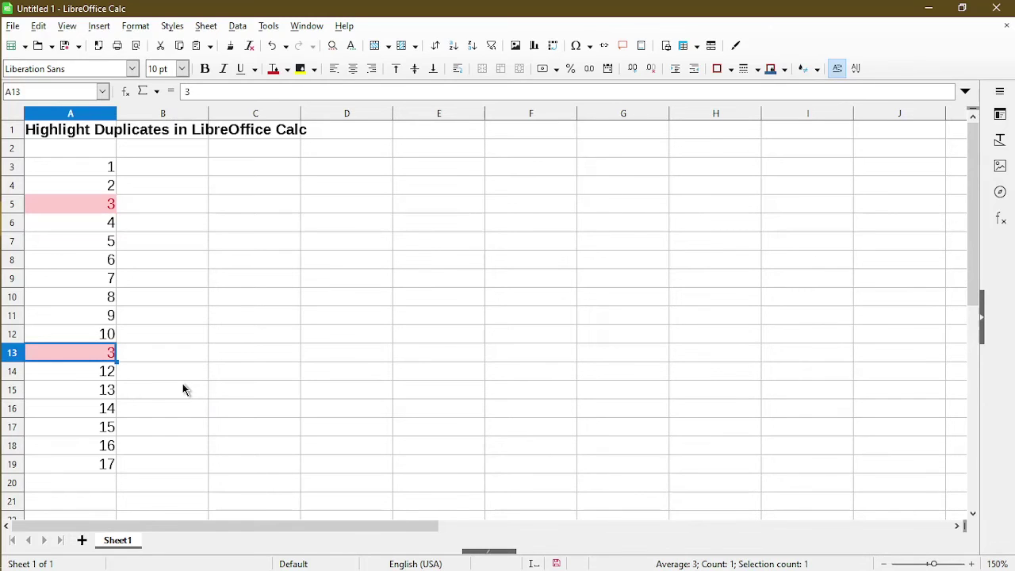
pyautogui.write('11')
pyautogui.press('Return')
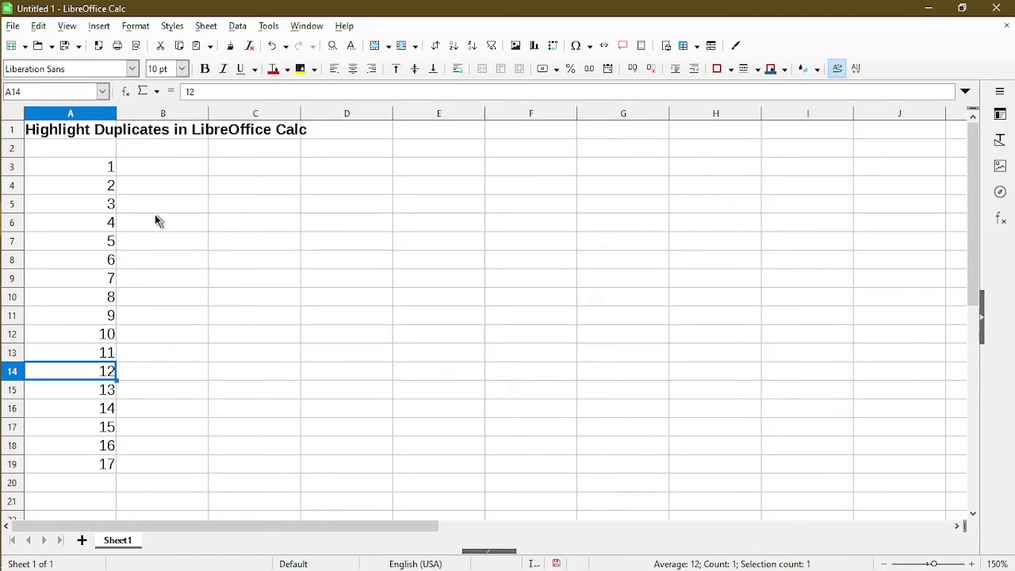
# Clear the 12 from A14 and the 7 from A9
pyautogui.press('Right')
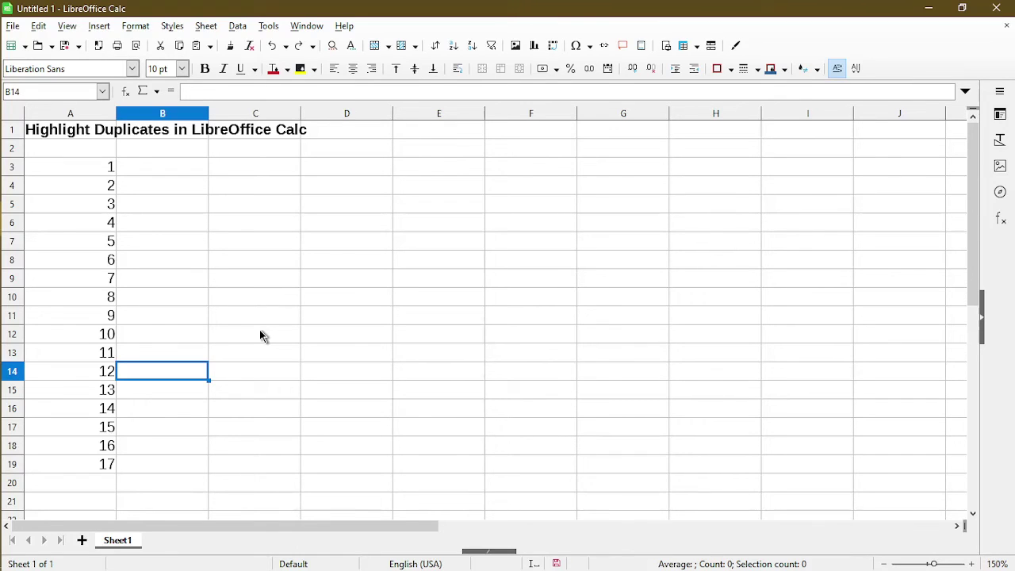
pyautogui.click(100, 374)
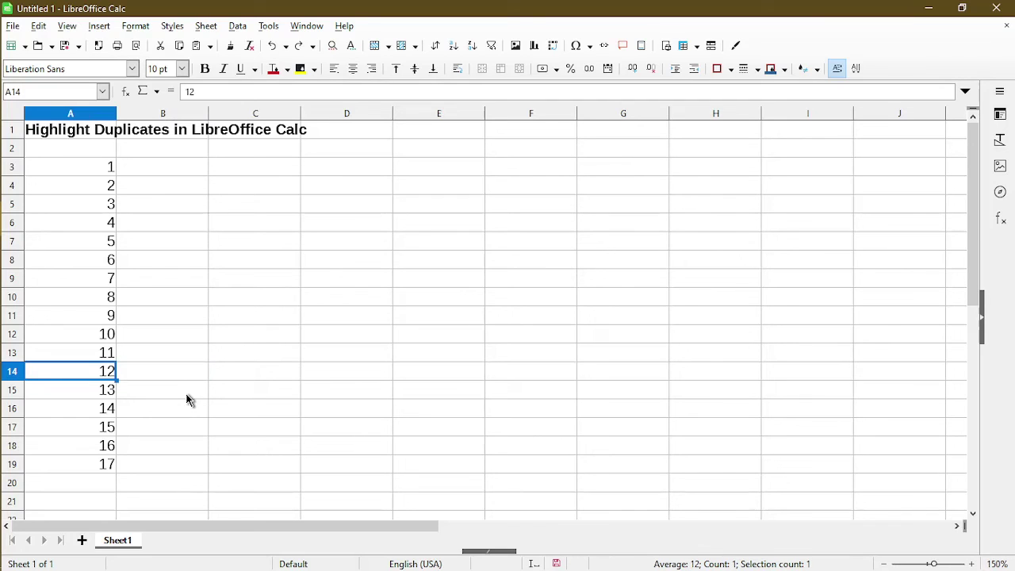
pyautogui.press('Delete')
pyautogui.press('Down')
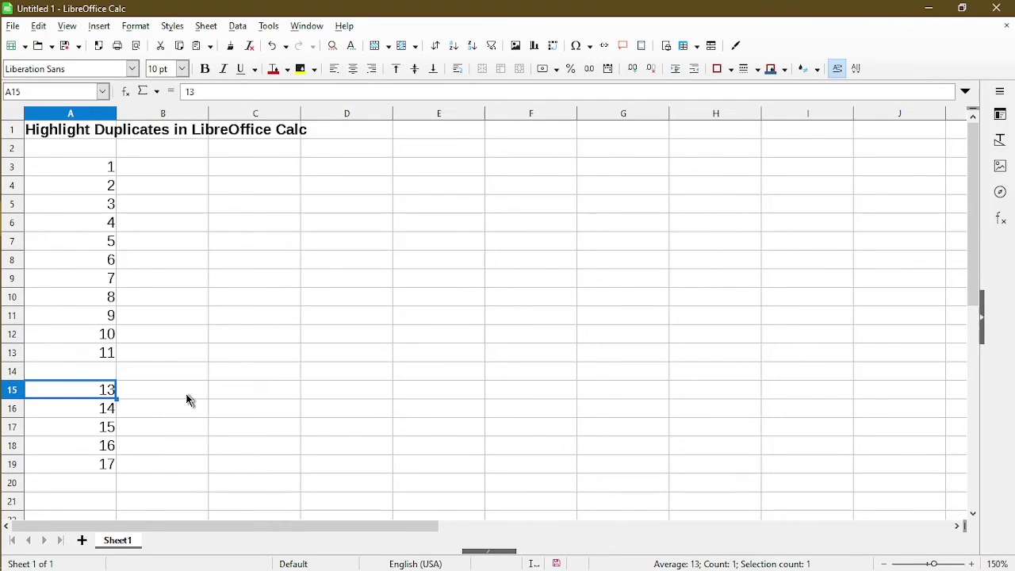
pyautogui.click(91, 288)
pyautogui.press('Delete')
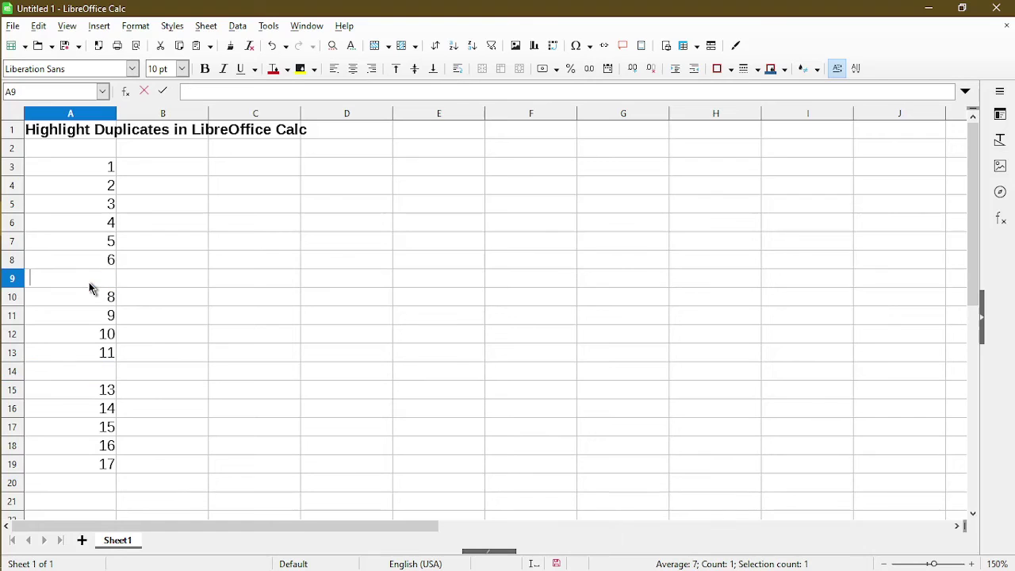
pyautogui.press('Down')
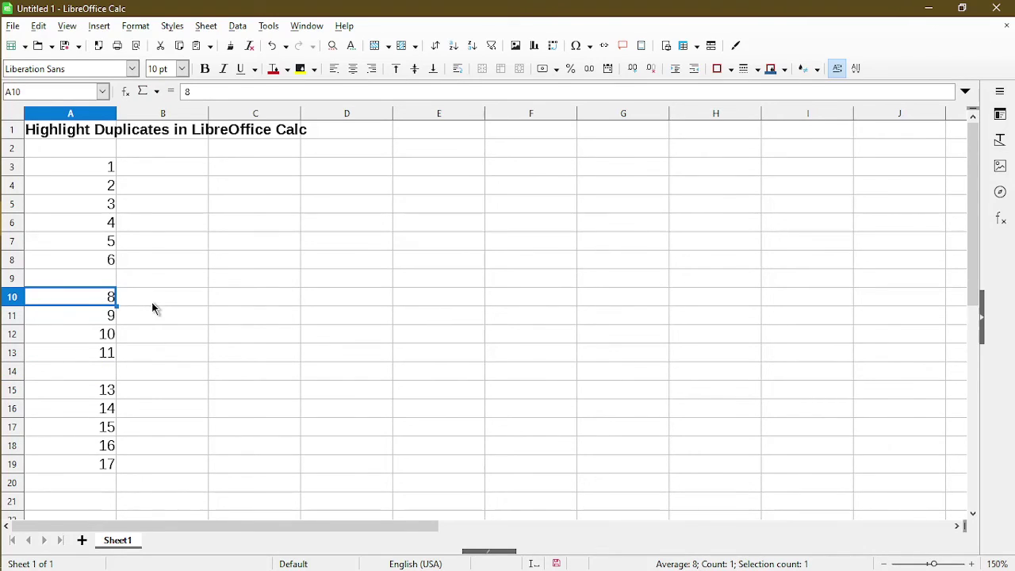
# Clear the 15 from A17 and the 4 from A6, leaving blank A6 and A9 pink
pyautogui.click(107, 429)
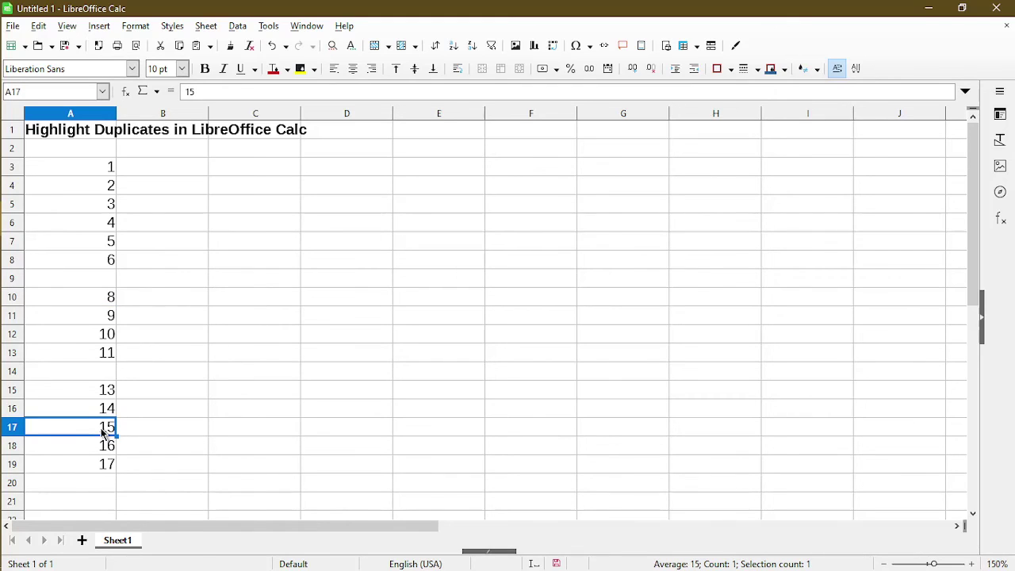
pyautogui.press('Delete')
pyautogui.press('Down')
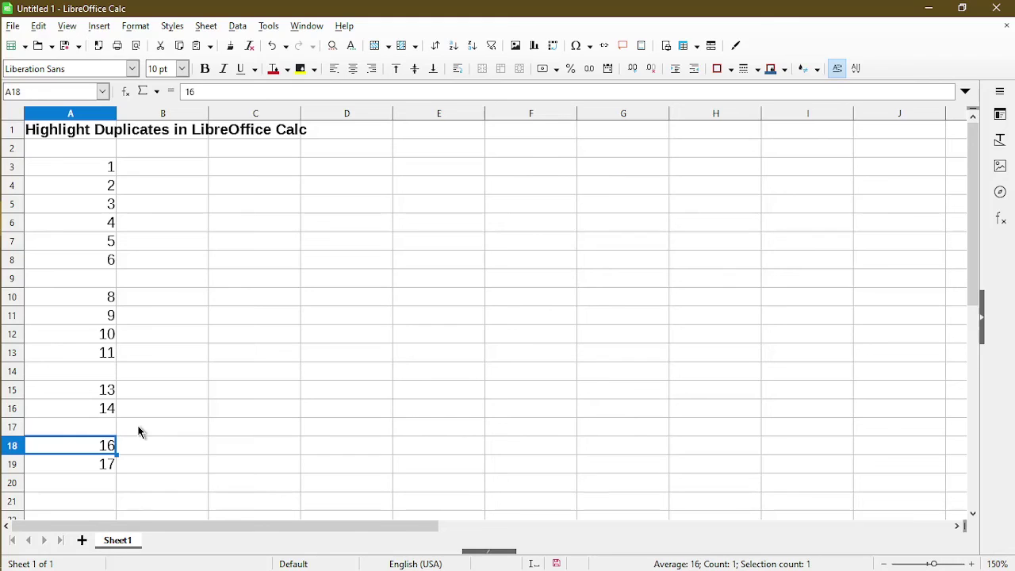
pyautogui.click(92, 230)
pyautogui.press('BackSpace')
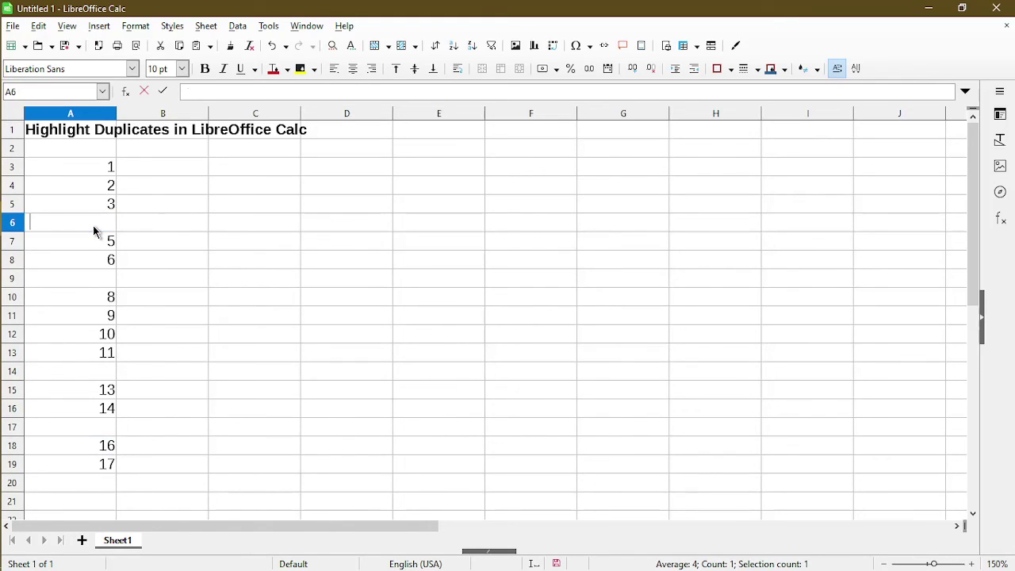
pyautogui.press('Return')
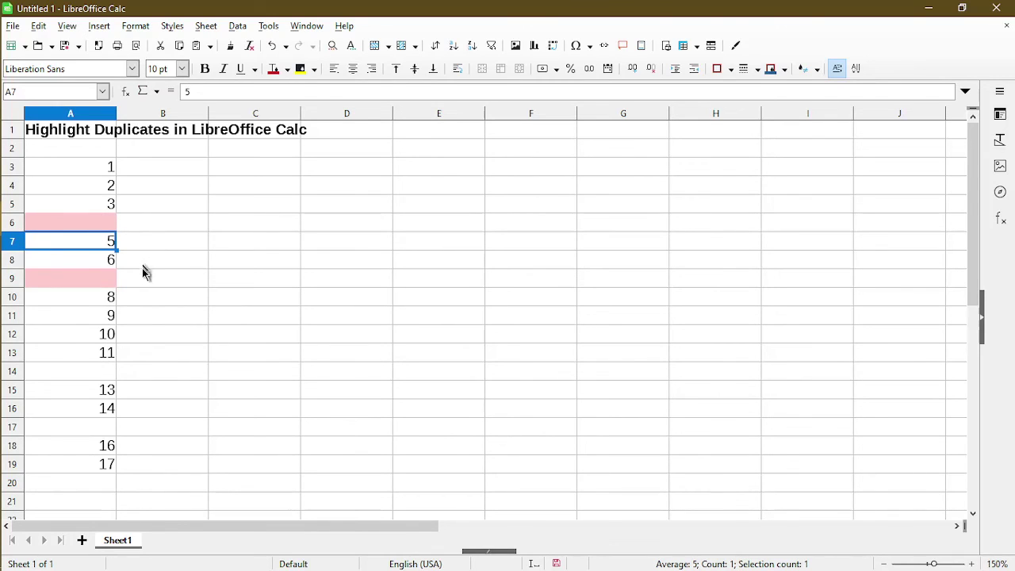
pyautogui.click(154, 308)
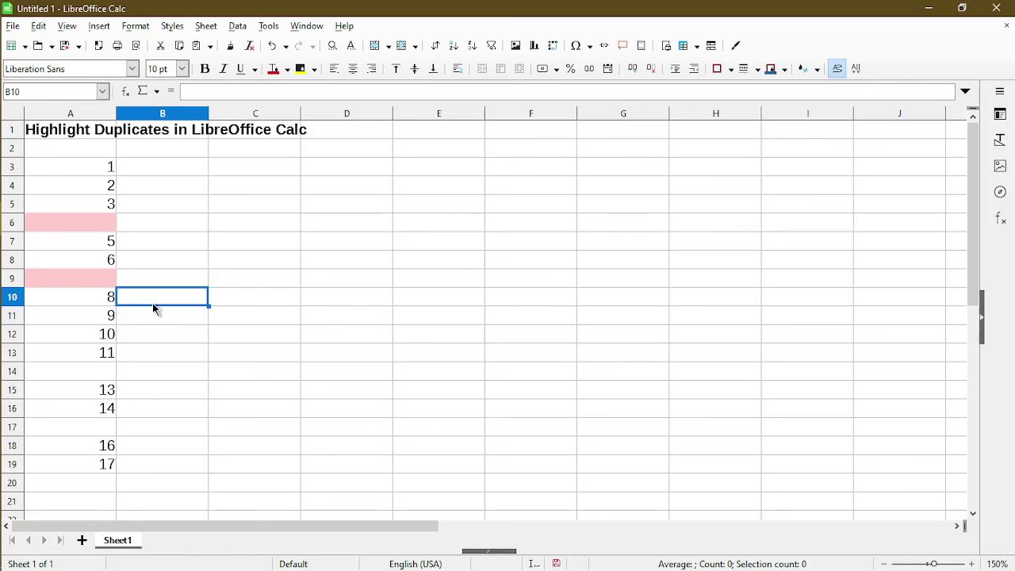
# Apply Clear Direct Formatting to A3:A21, removing the pink fill from A6 and A9
pyautogui.moveTo(96, 170); pyautogui.dragTo(71, 500)
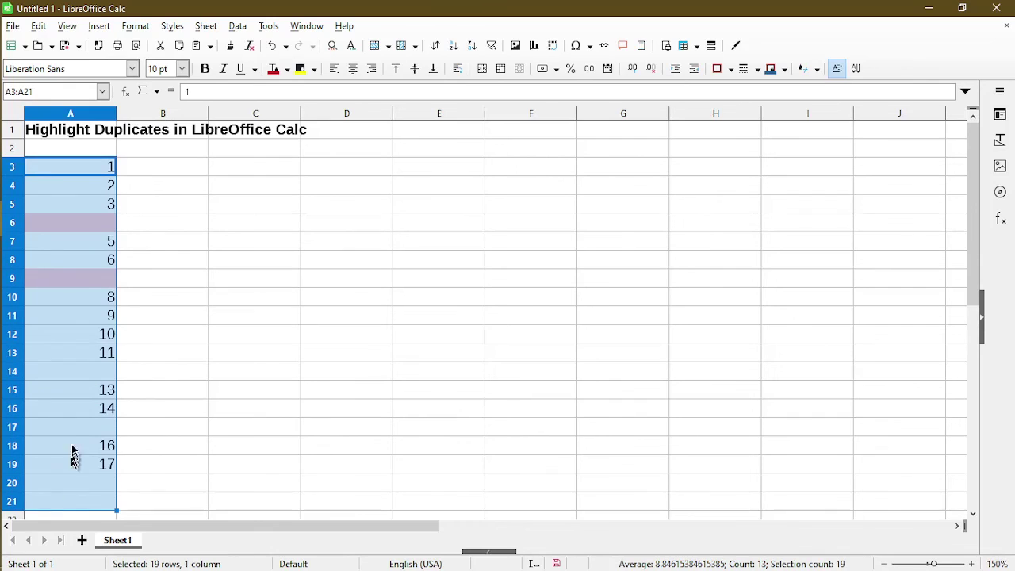
pyautogui.rightClick(84, 368)
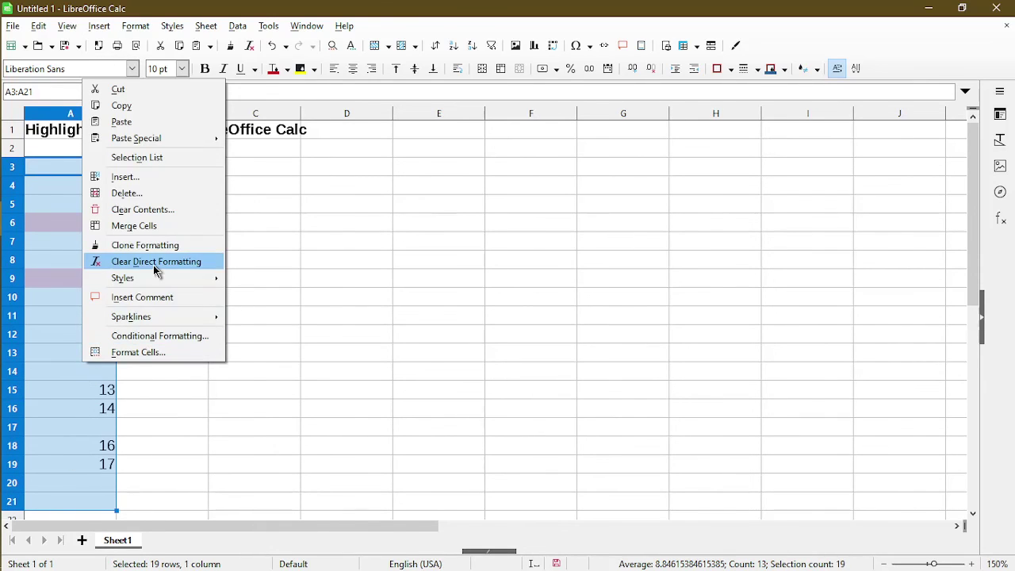
pyautogui.click(144, 264)
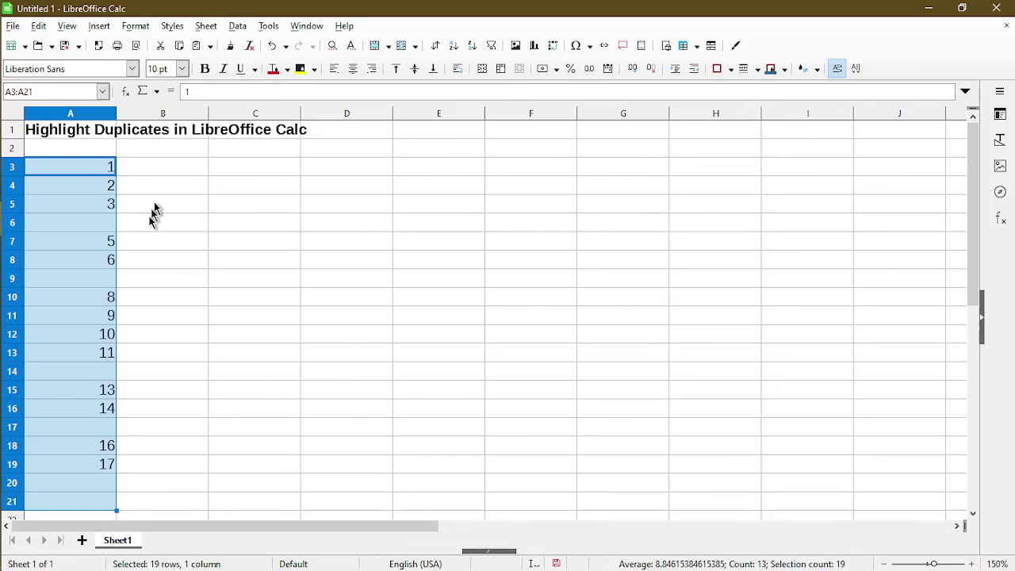
pyautogui.click(152, 265)
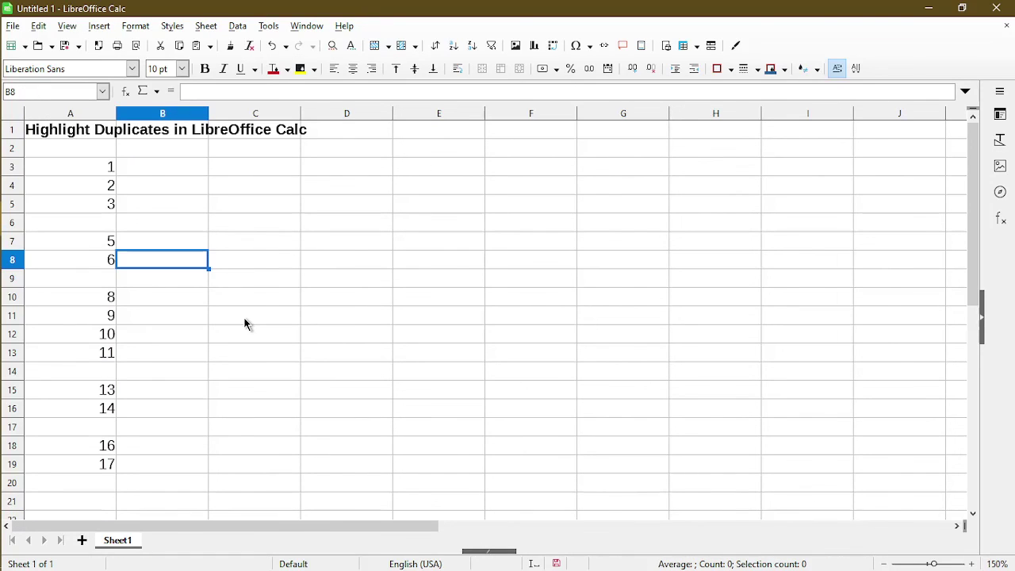